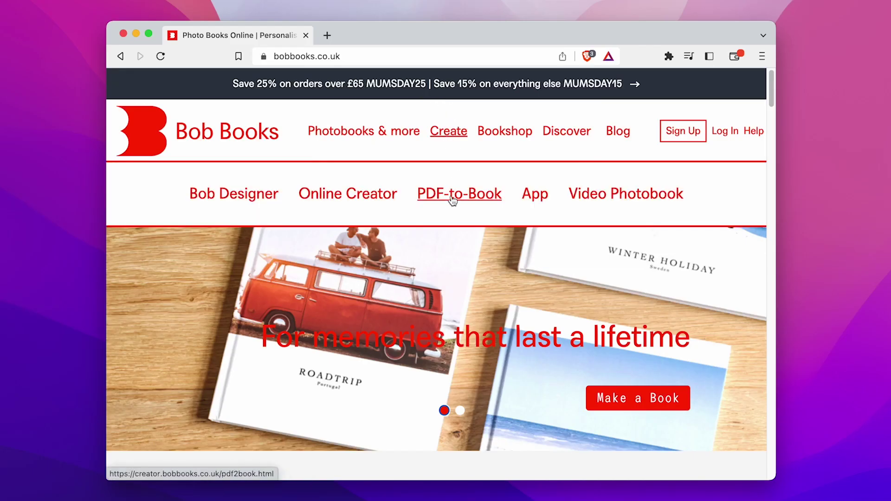
- Open the Bob Books PDF-to-Book information page
left_click(452, 199)
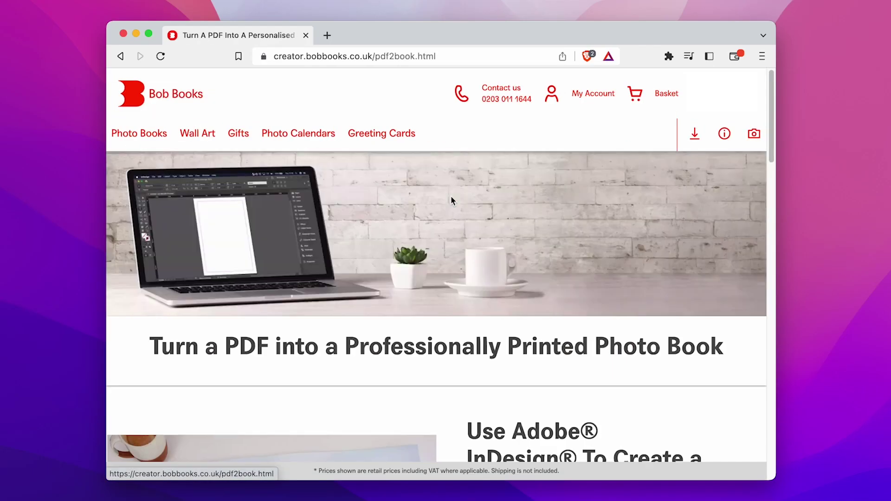
left_click_drag(771, 152, 772, 297)
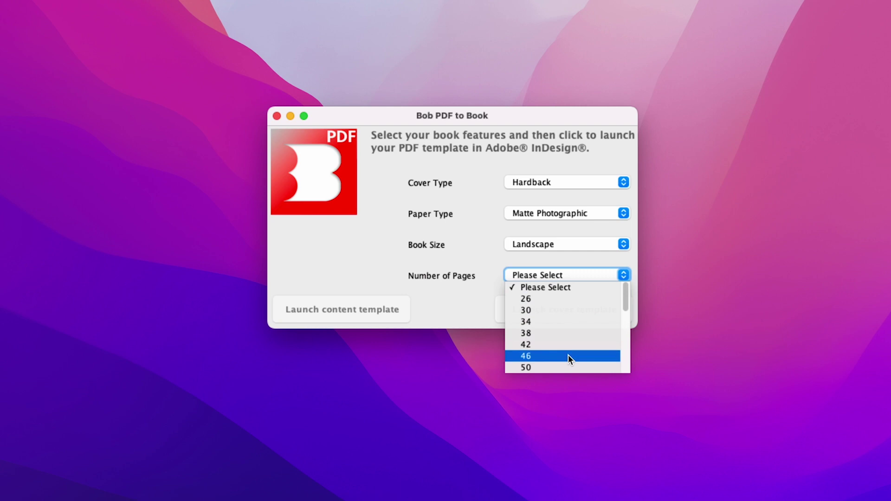
- Pick 50 pages, then open the content and cover templates in InDesign
left_click(562, 365)
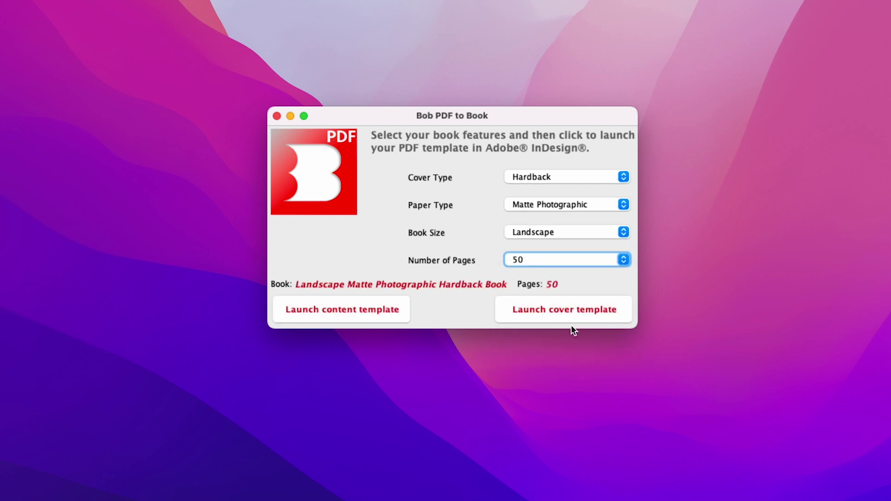
left_click(368, 312)
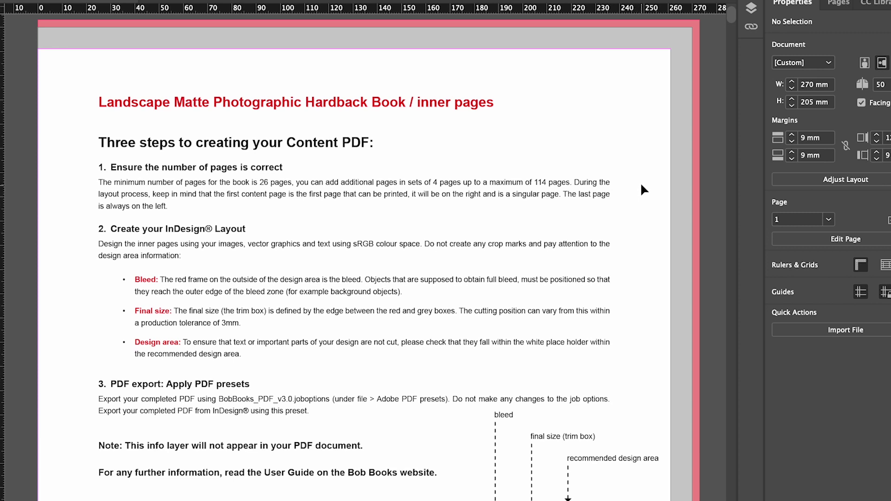
key("ctrl+minus")
key("ctrl+minus")
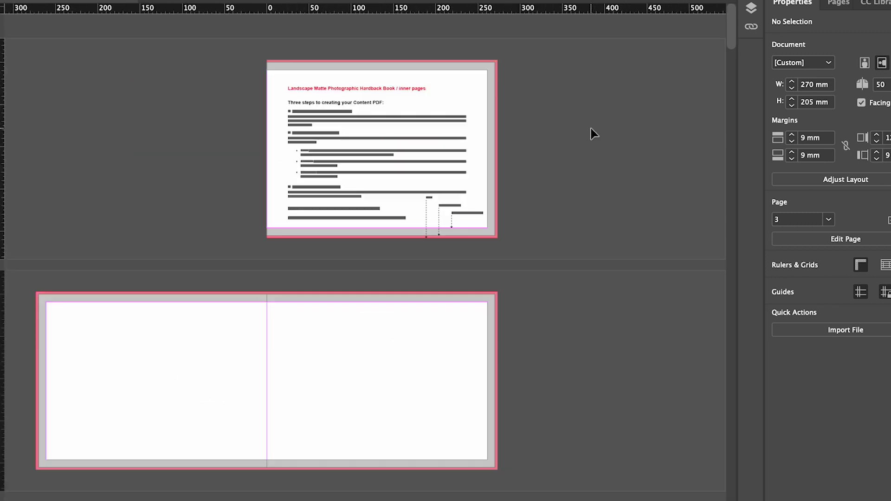
key("ctrl+minus")
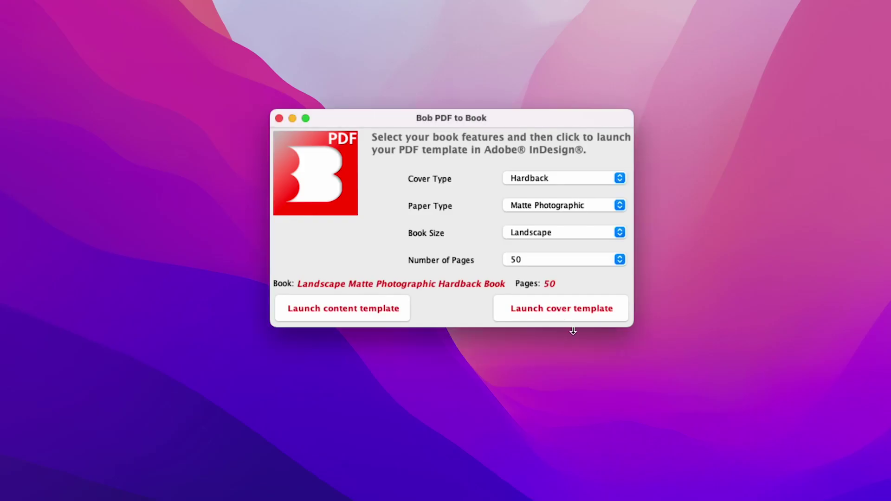
left_click(571, 310)
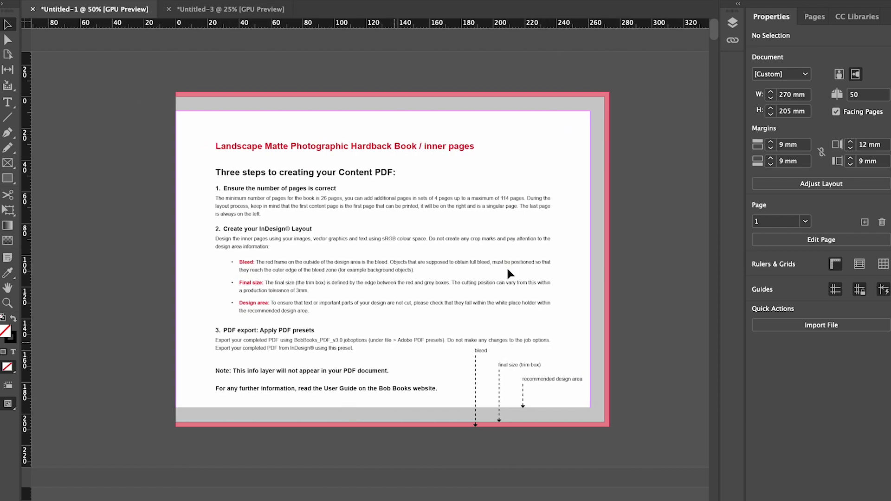
- Open the Layers panel and hide, then show again, the Info Layer
left_click(732, 23)
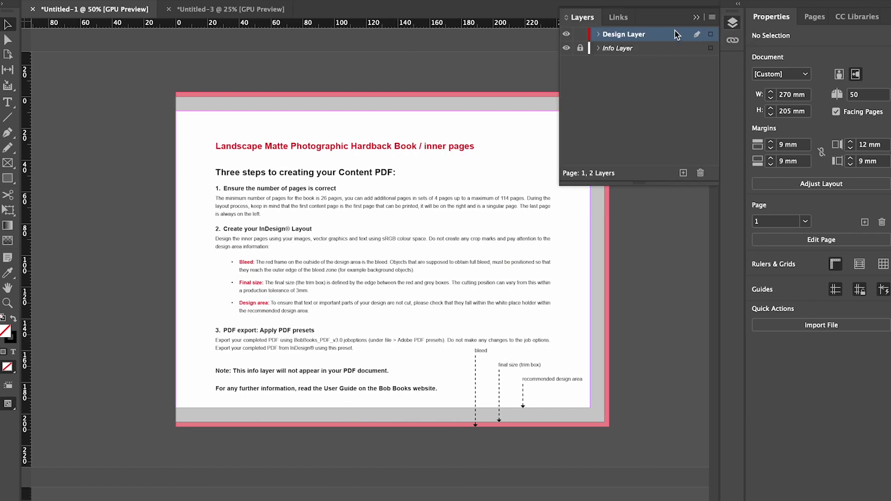
left_click(566, 48)
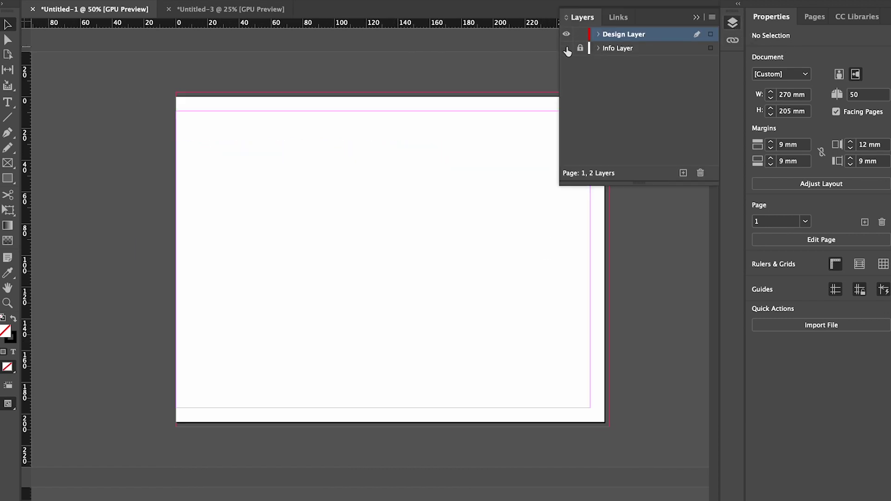
left_click(567, 48)
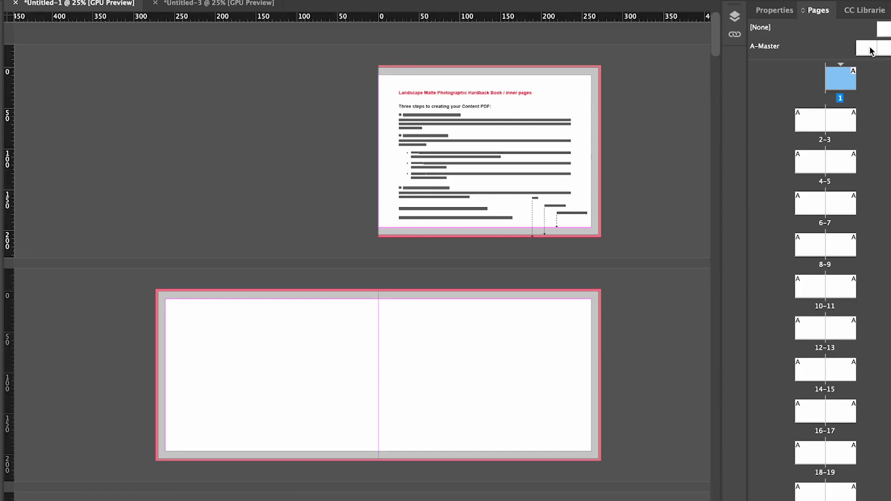
- Add a 6-row, 6-column guide grid to the A-Master spread
double_click(870, 50)
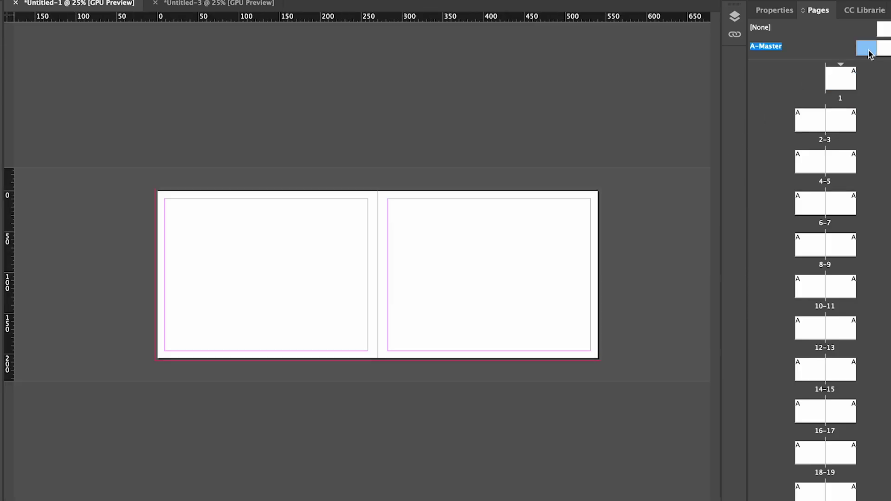
left_click(132, 0)
left_click(137, 26)
type("6")
key("Tab")
type("6")
key("Return")
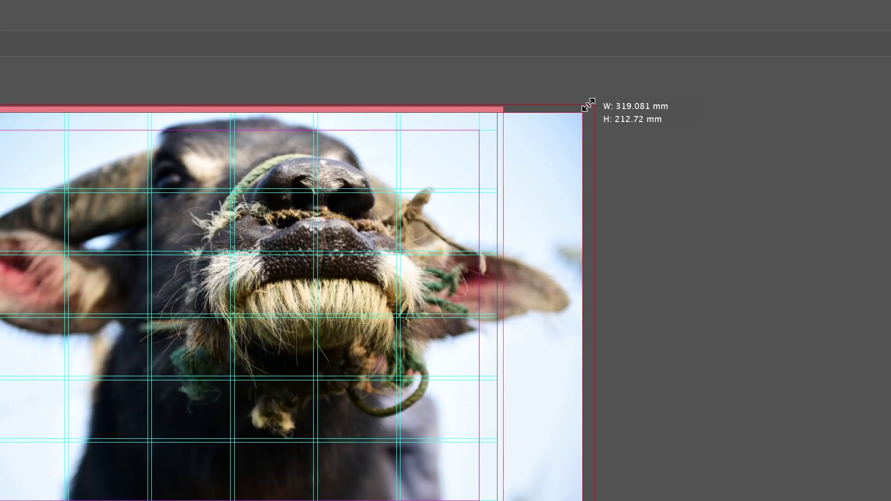
- Fit the buffalo and garden photos to their page edges, then preview the Vietnam cover
left_click_drag(589, 104, 595, 105)
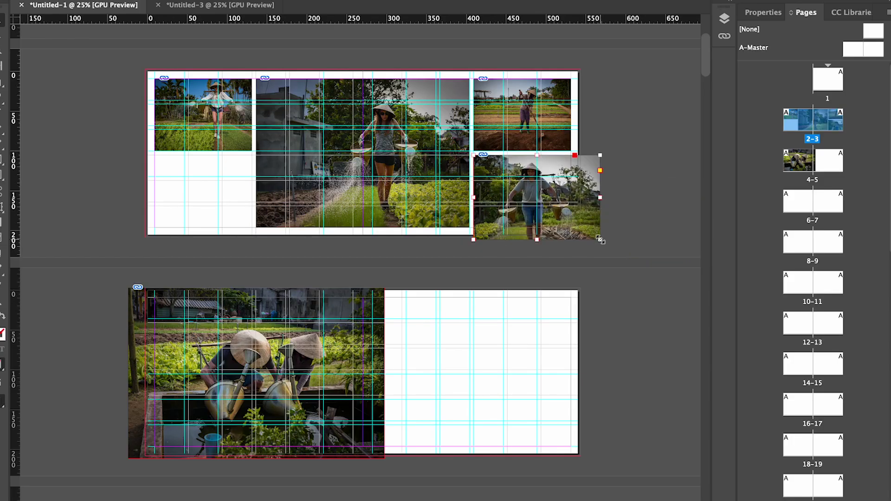
left_click_drag(600, 240, 571, 228)
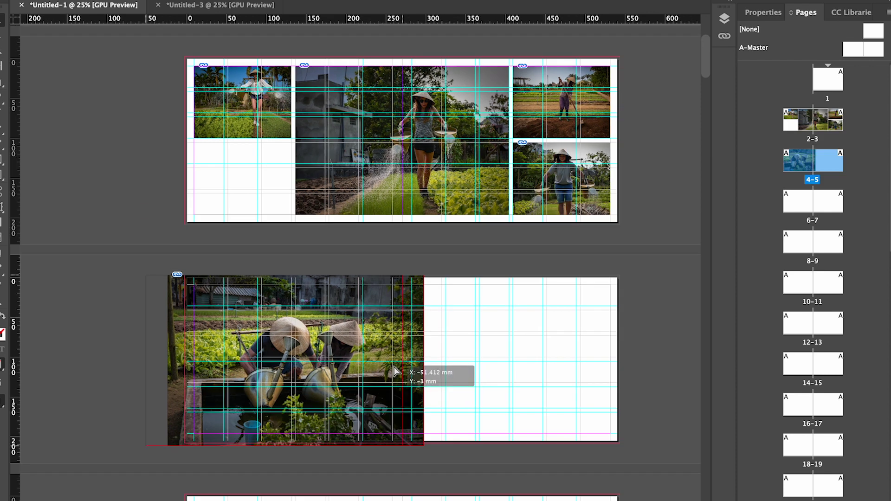
left_click(400, 376)
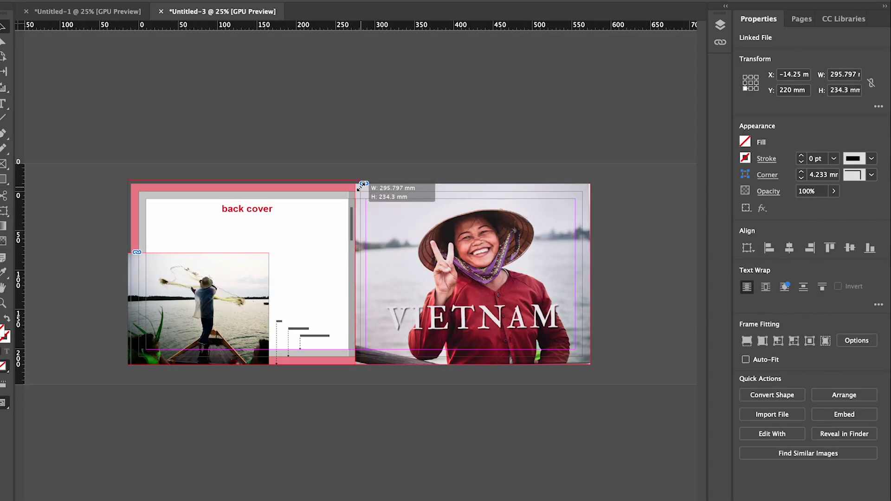
left_click_drag(363, 185, 360, 182)
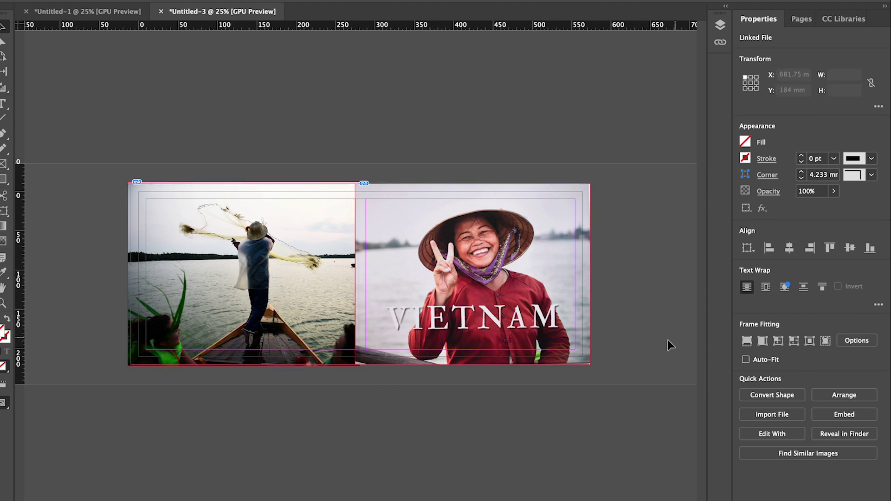
key("w")
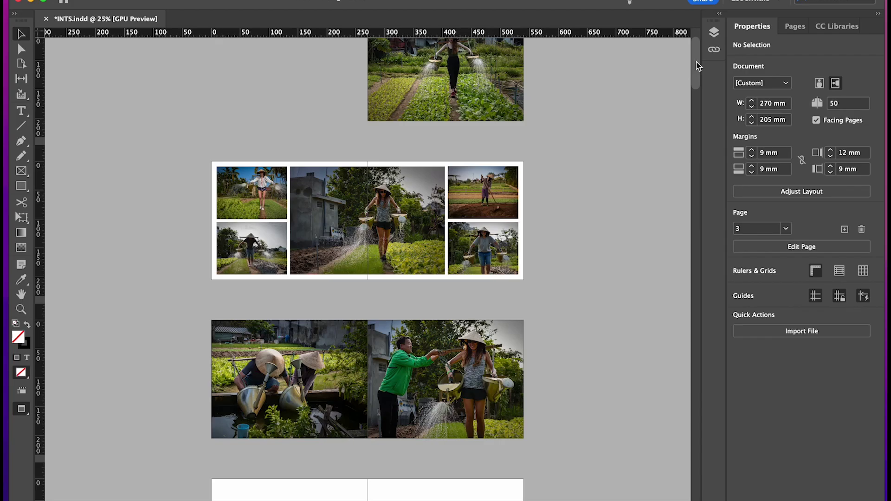
scroll(701, 77, "down", 5)
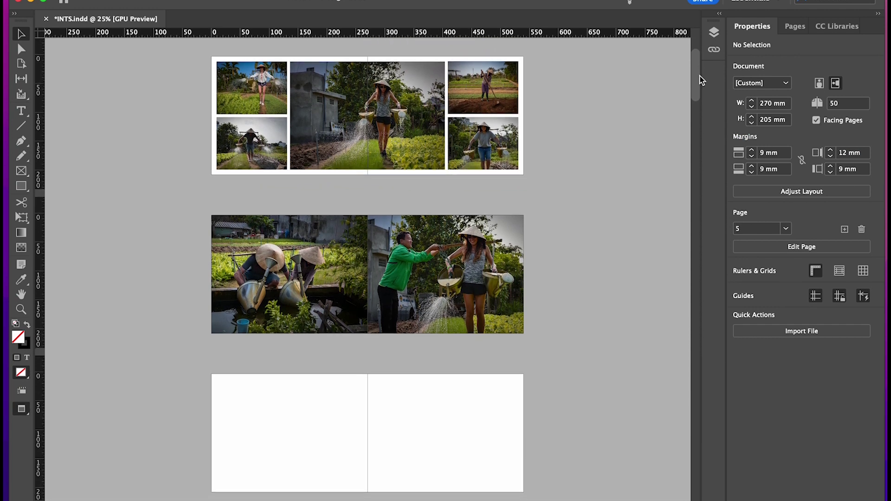
scroll(700, 81, "down", 3)
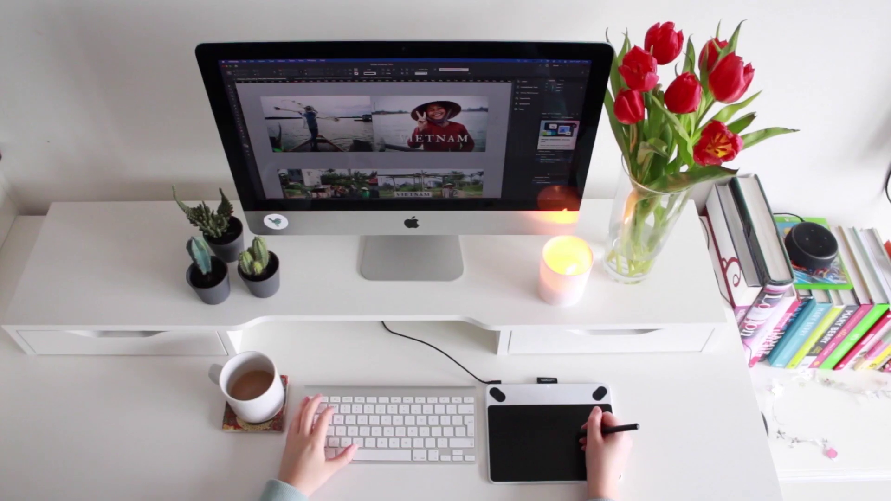
mouse_move(405, 101)
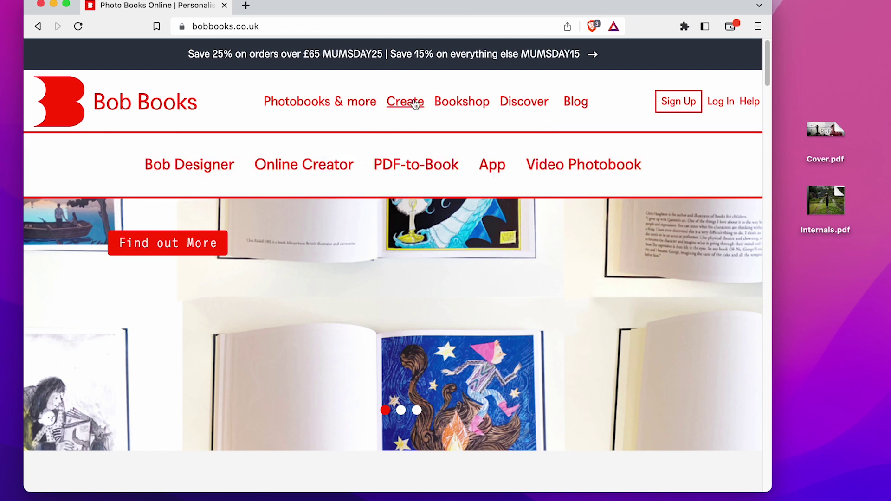
- Upload Cover.pdf from the desktop as the book's cover
left_click(428, 172)
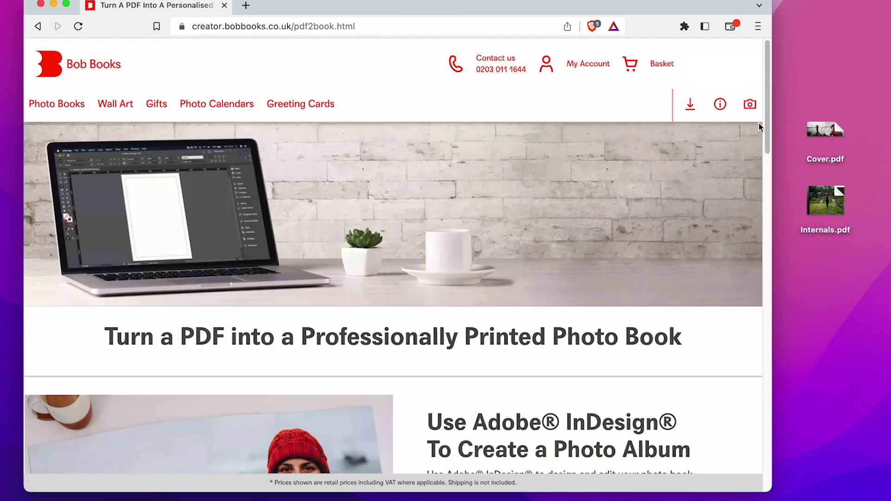
scroll(760, 121, "down", 1)
scroll(761, 120, "down", 2)
scroll(761, 120, "down", 4)
scroll(771, 313, "down", 4)
scroll(772, 314, "down", 3)
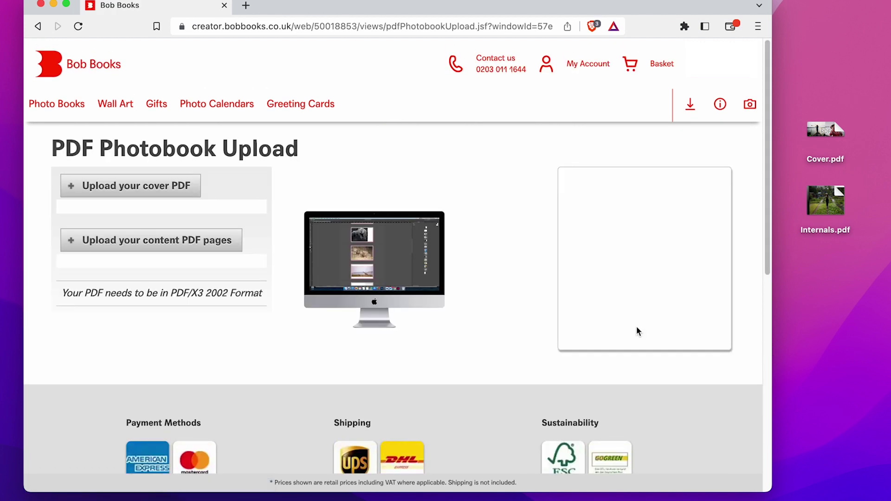
left_click(167, 192)
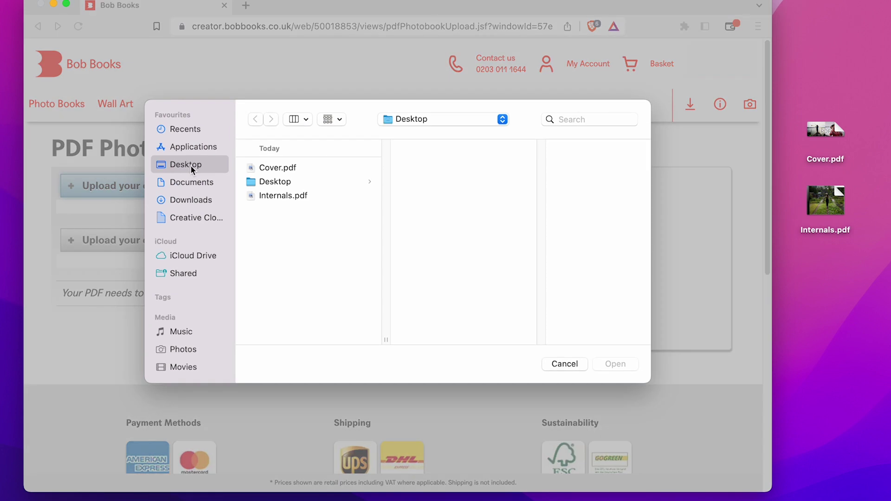
left_click(276, 170)
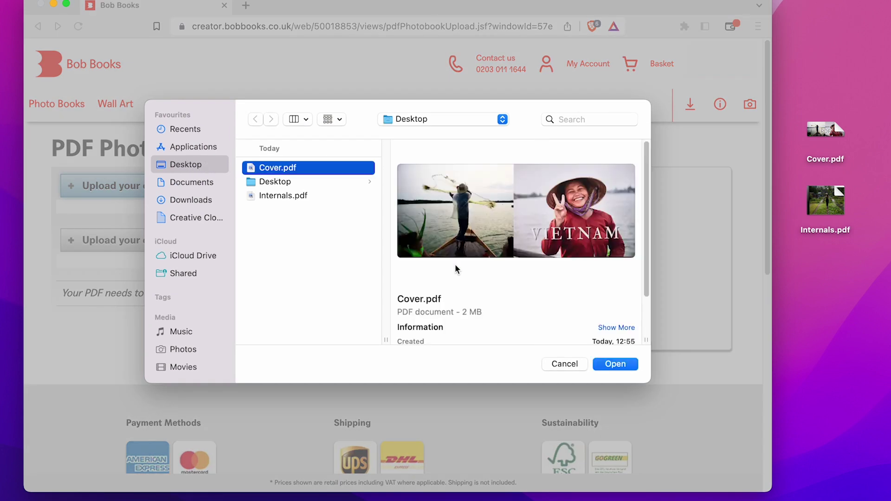
left_click(616, 364)
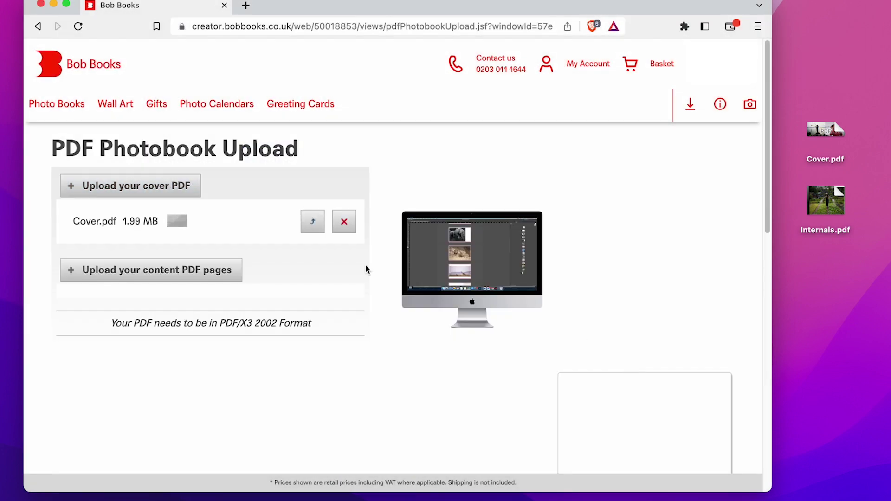